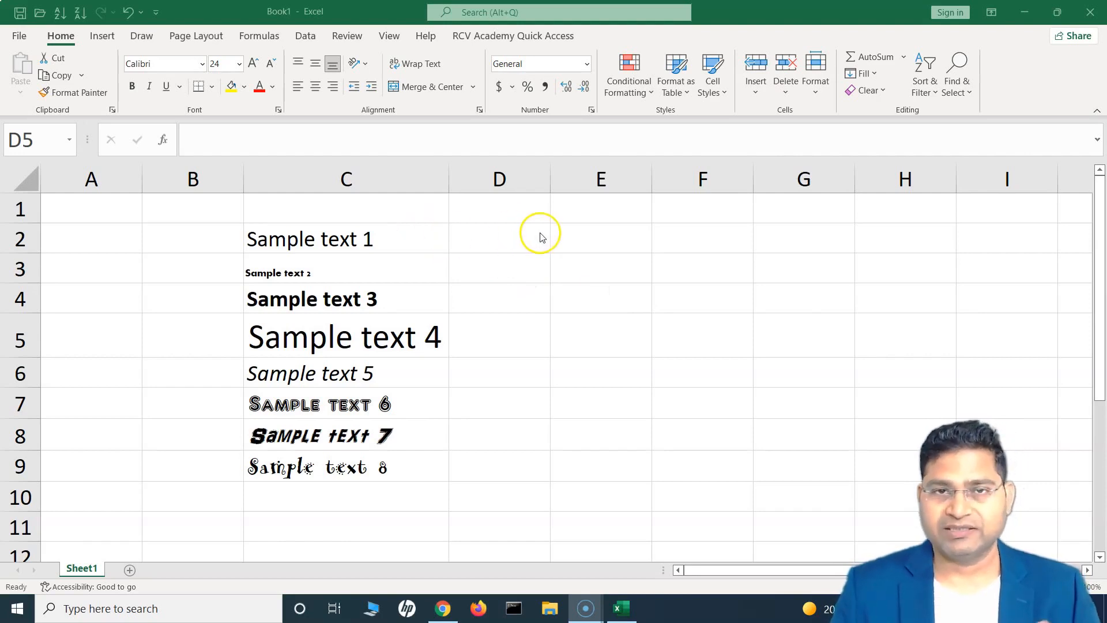
Examine the font name, size and style of the sample text cells in column C
left_click(373, 240)
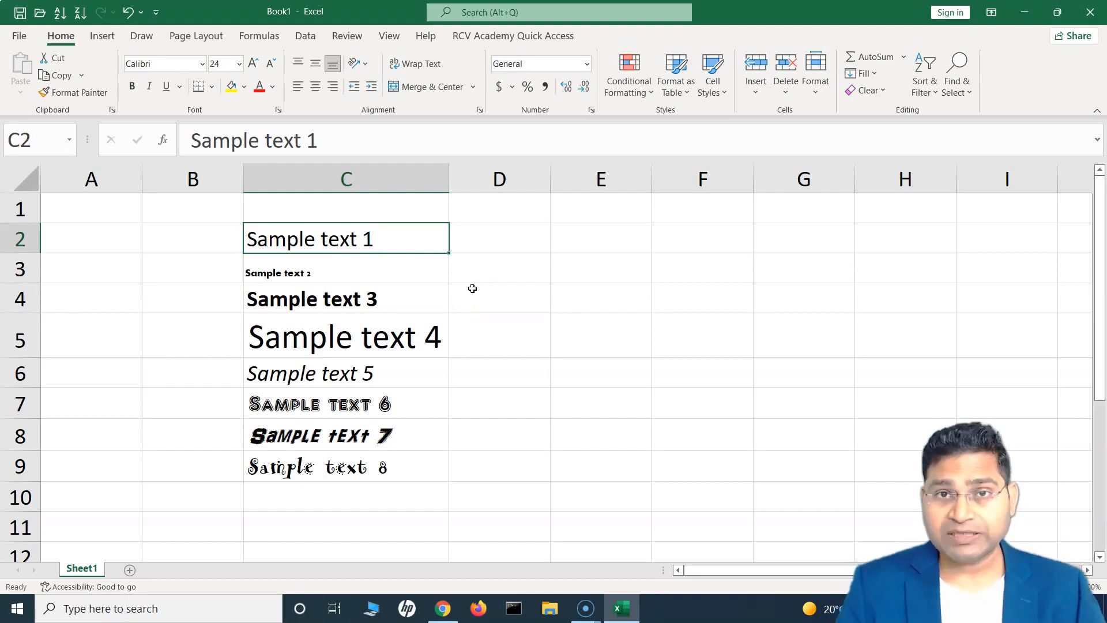
left_click(324, 270)
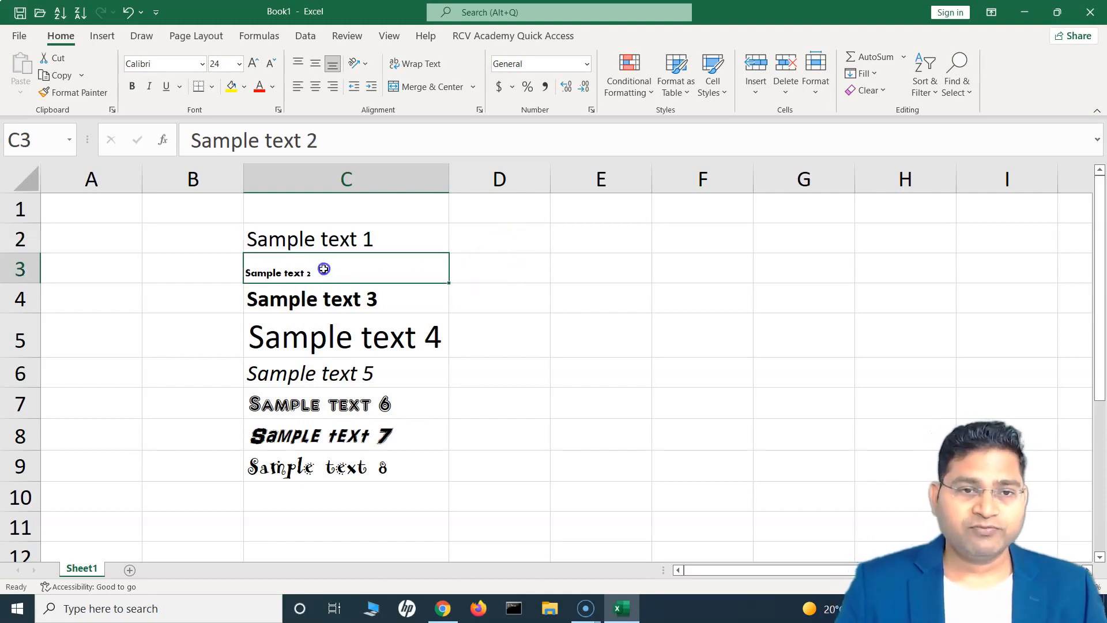
left_click_drag(350, 237, 369, 461)
left_click(356, 363)
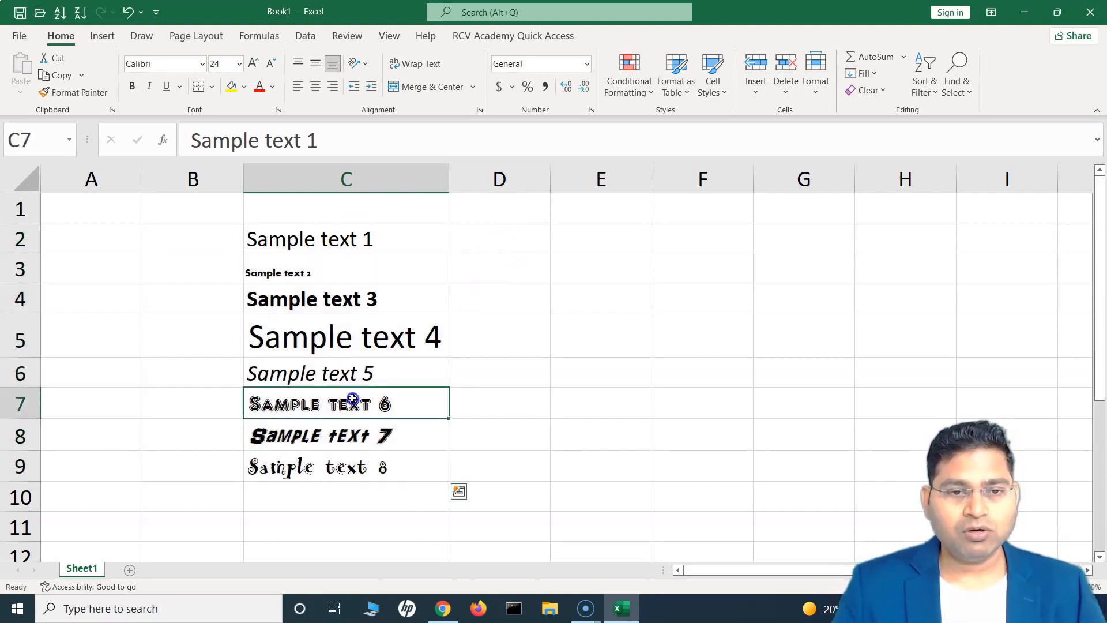
left_click(357, 338)
left_click(369, 297)
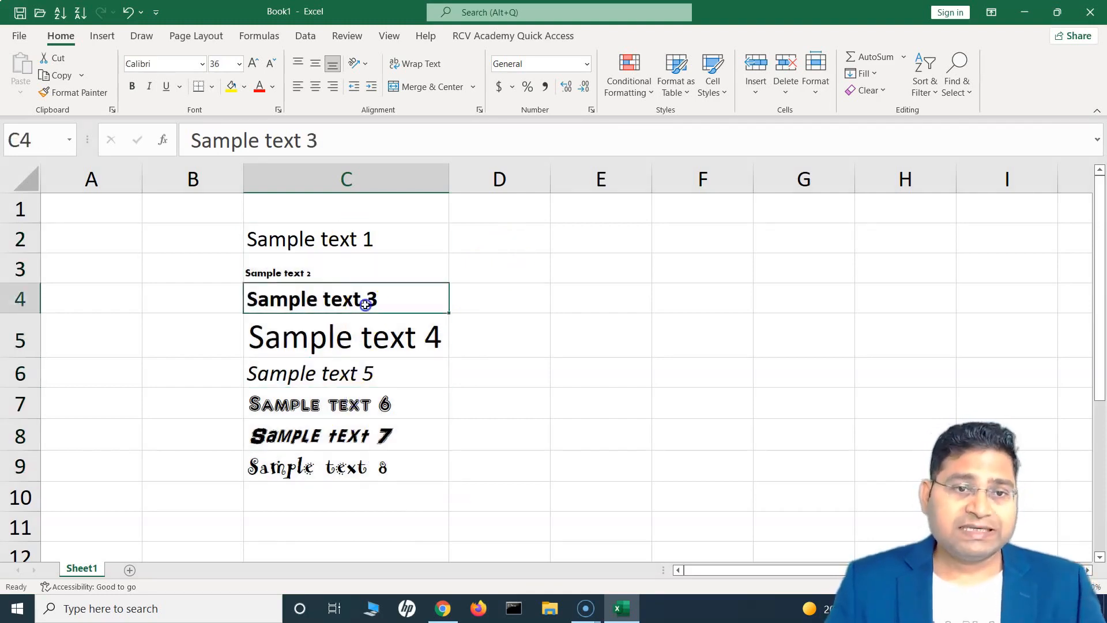
left_click(353, 270)
left_click(356, 238)
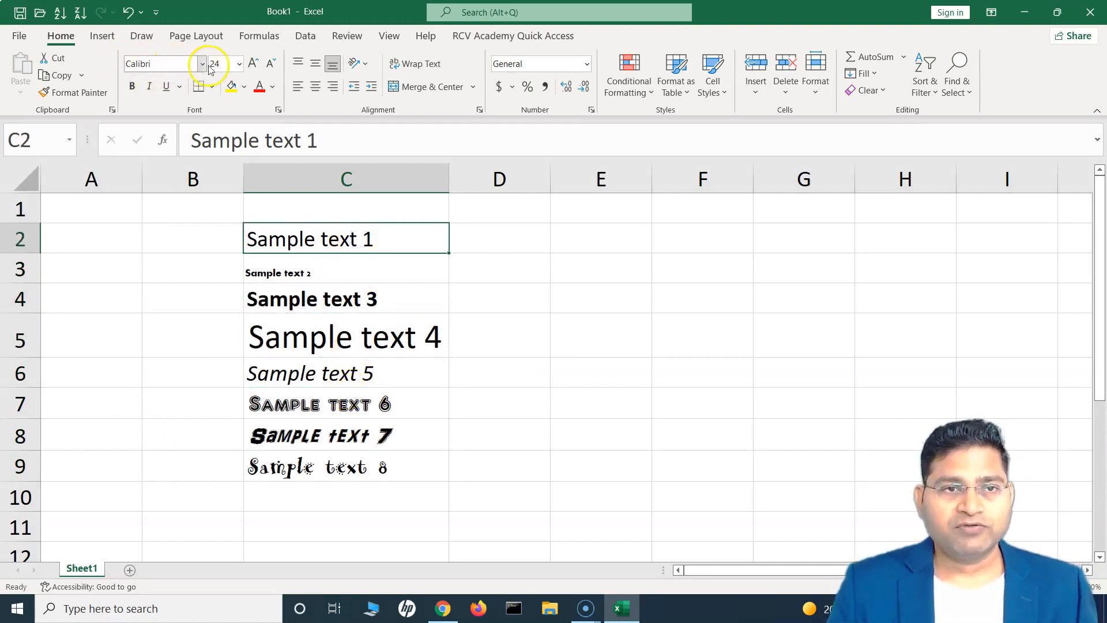
left_click(326, 271)
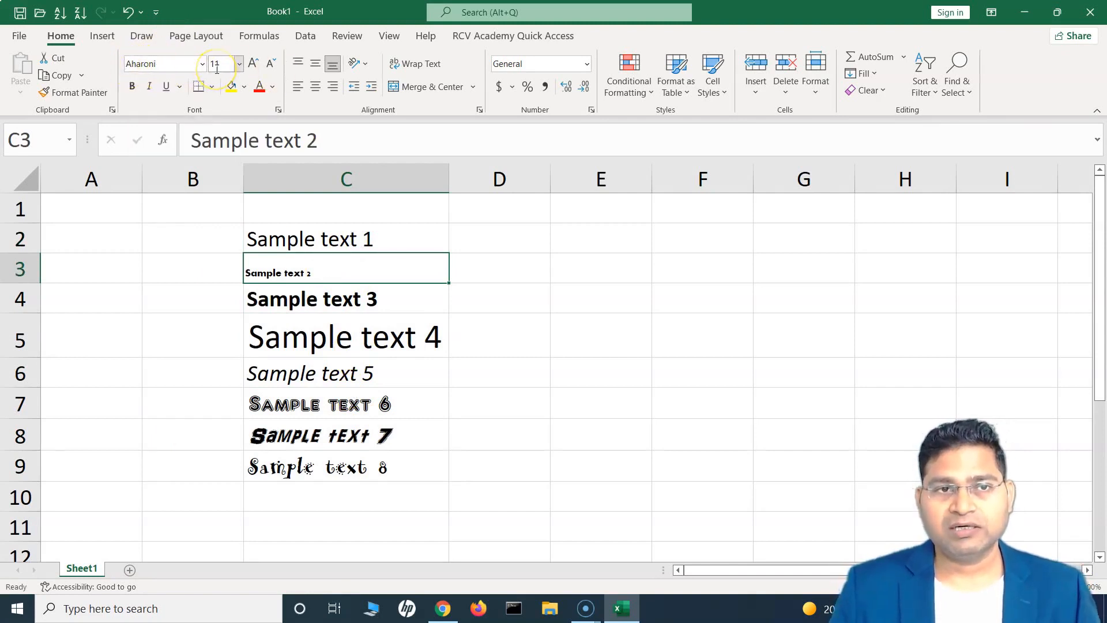
left_click(342, 306)
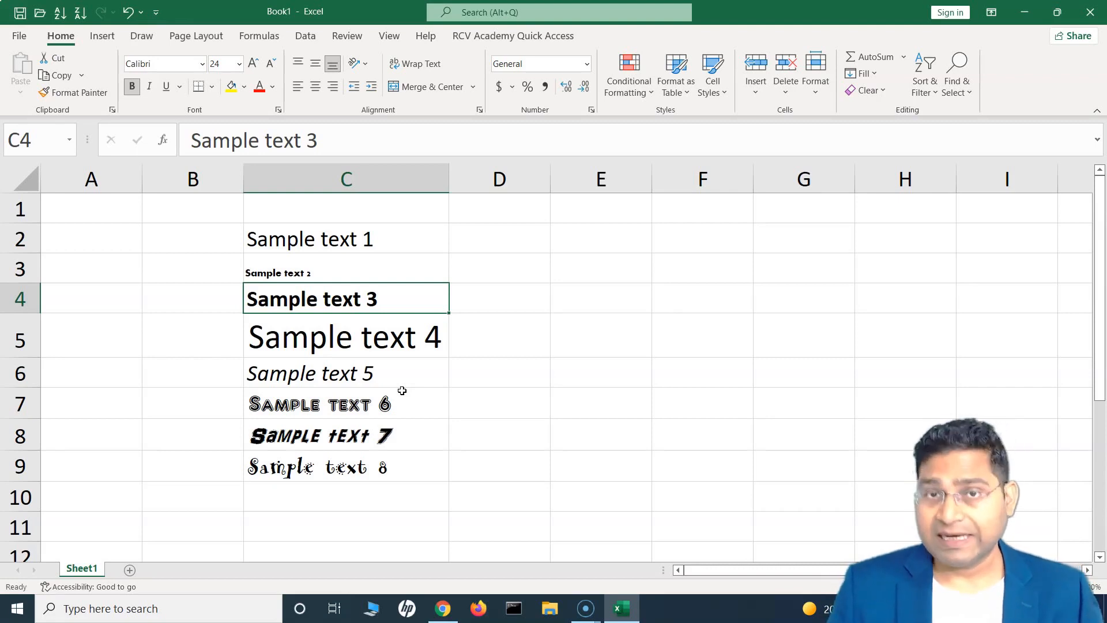
left_click(349, 244)
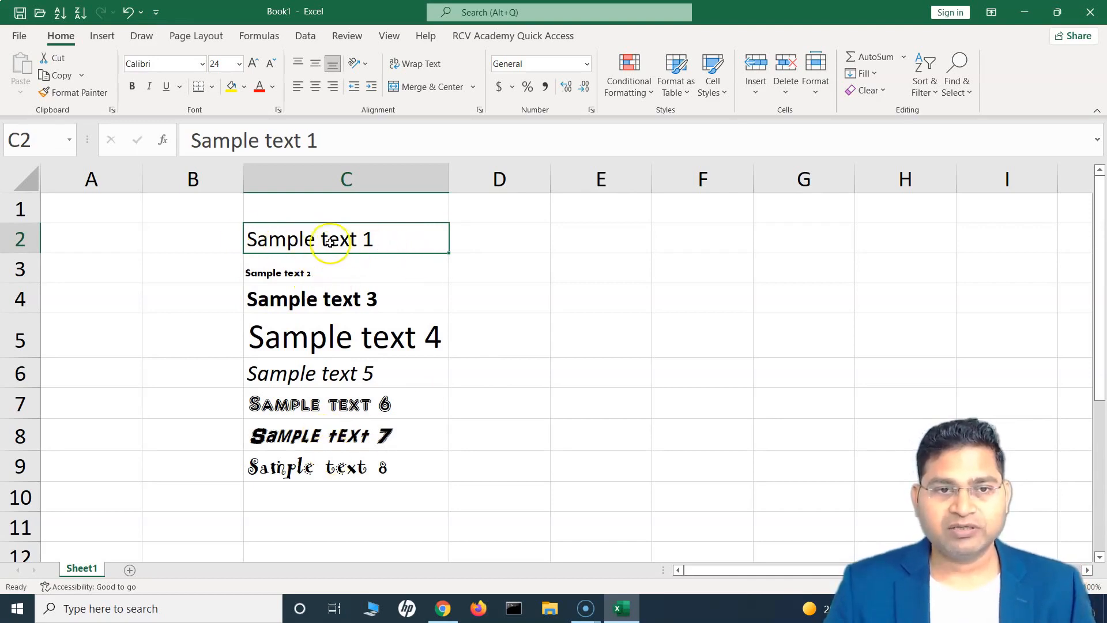
left_click(326, 274)
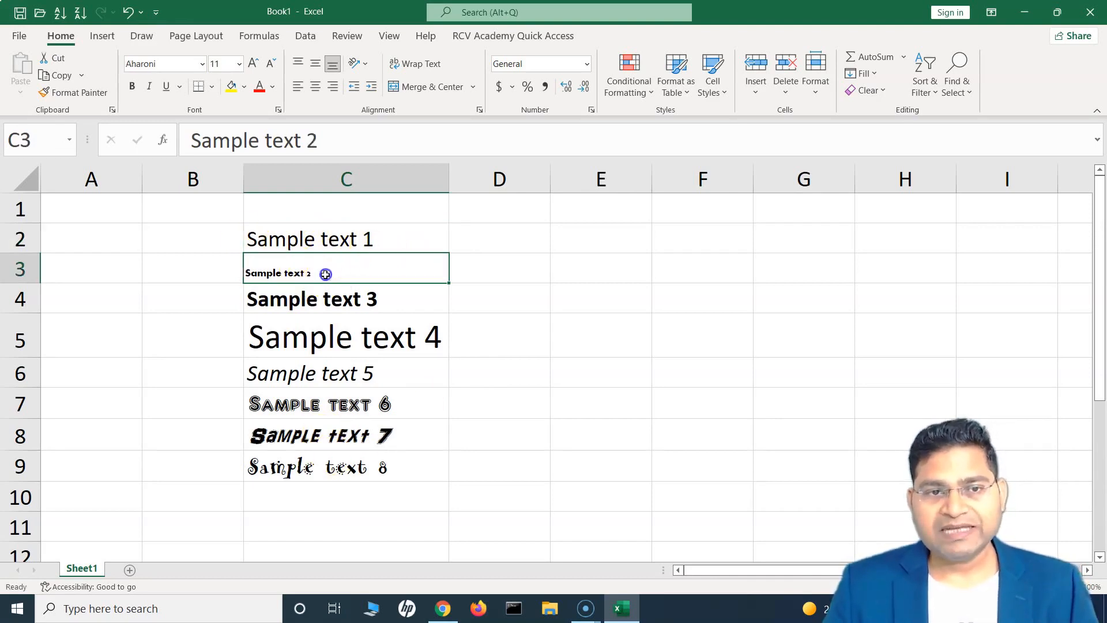
left_click(339, 244)
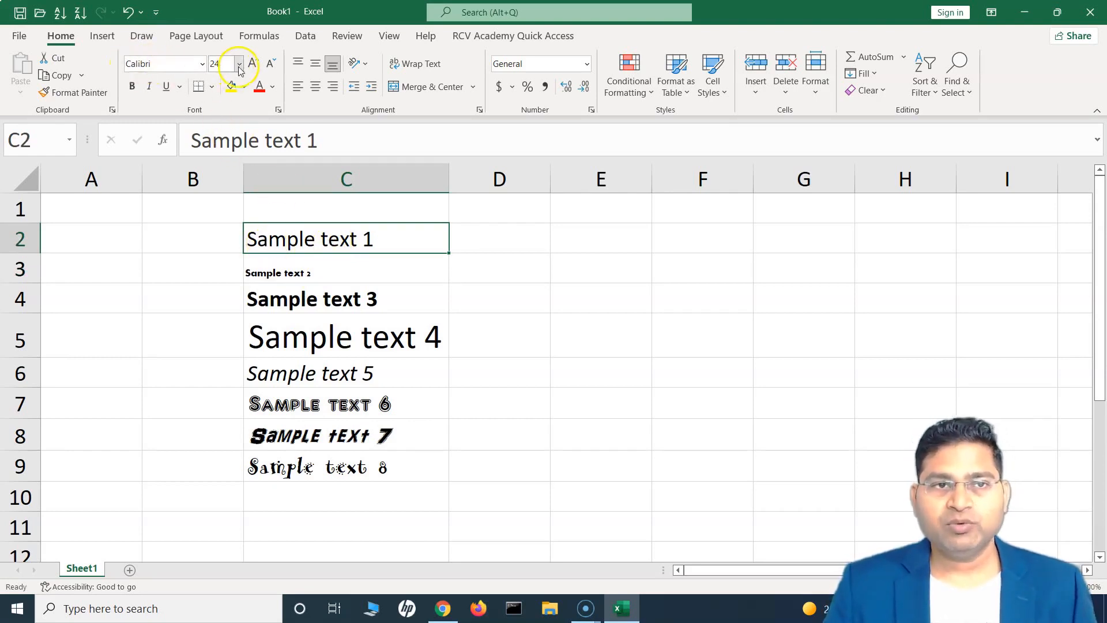
left_click(352, 278)
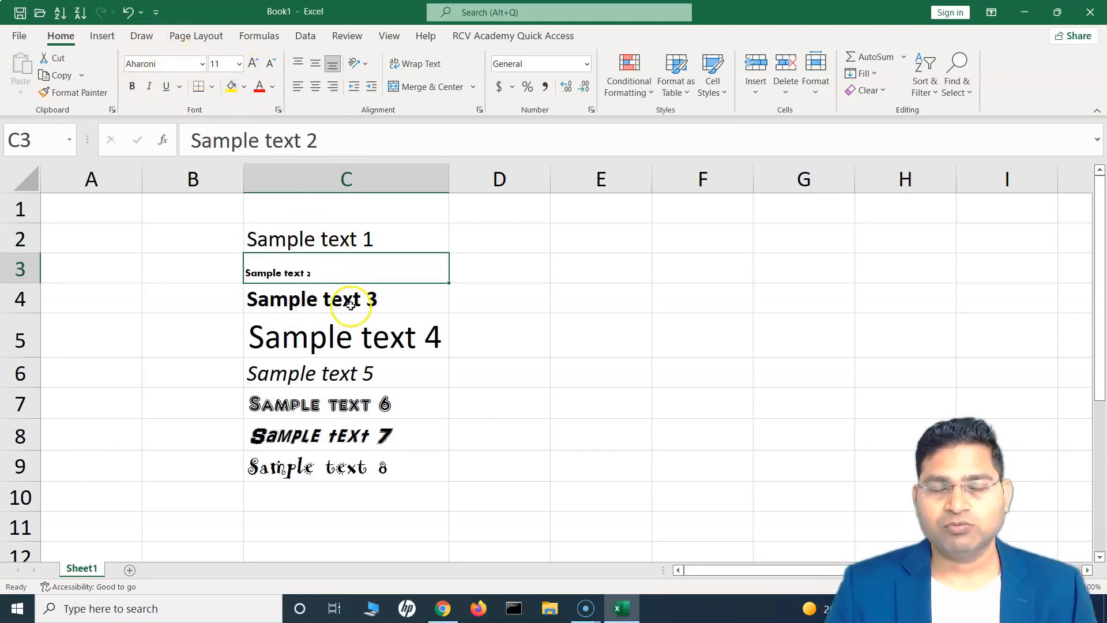
left_click(379, 237)
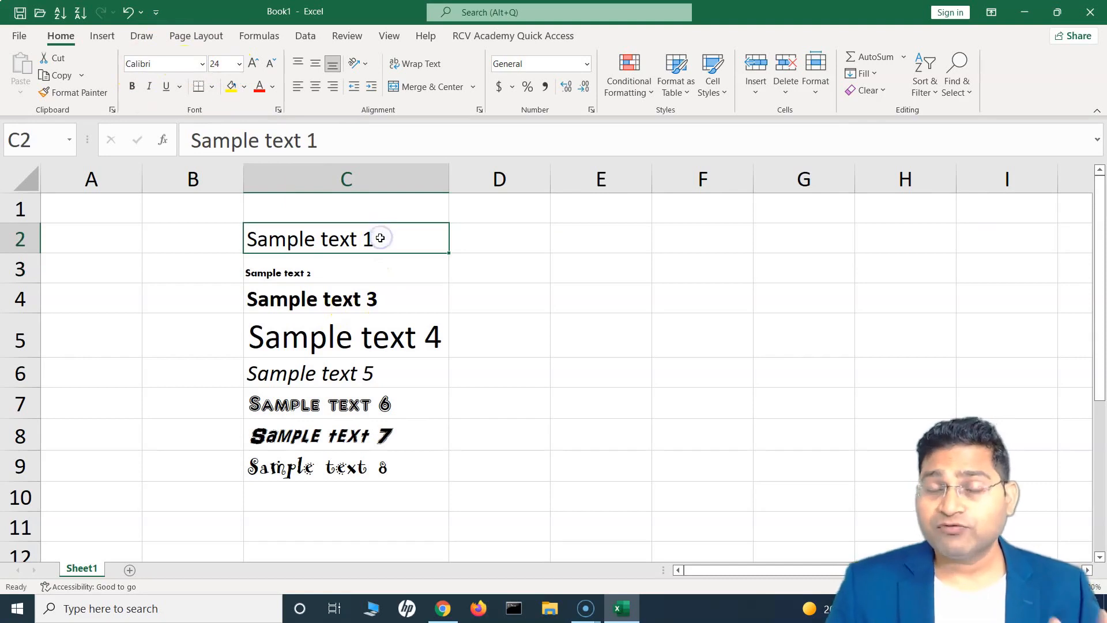
left_click(74, 93)
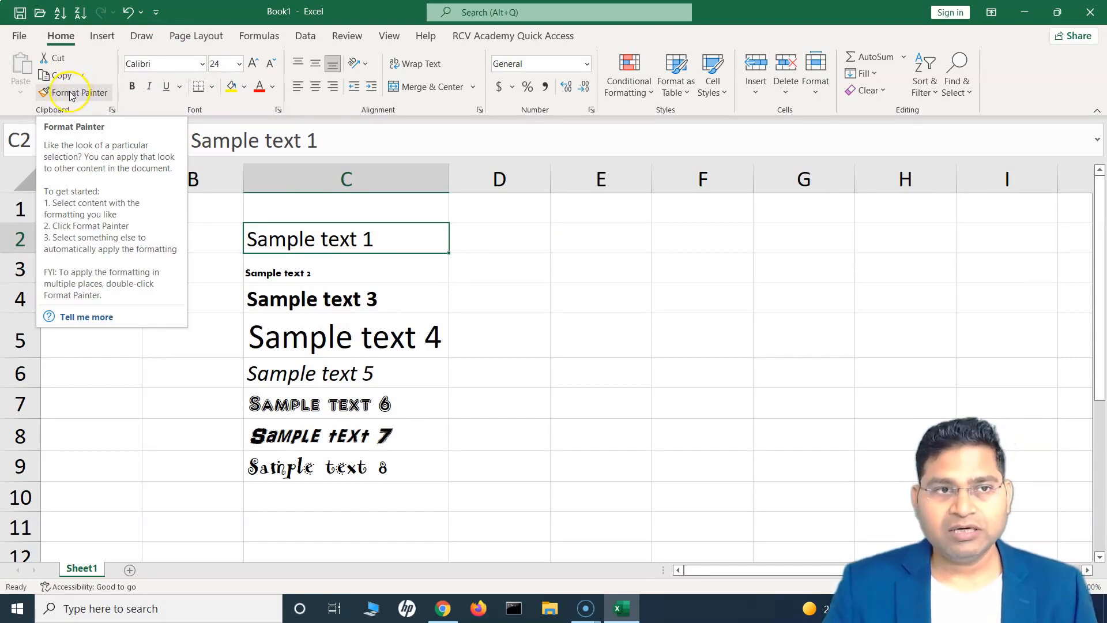
left_click(72, 94)
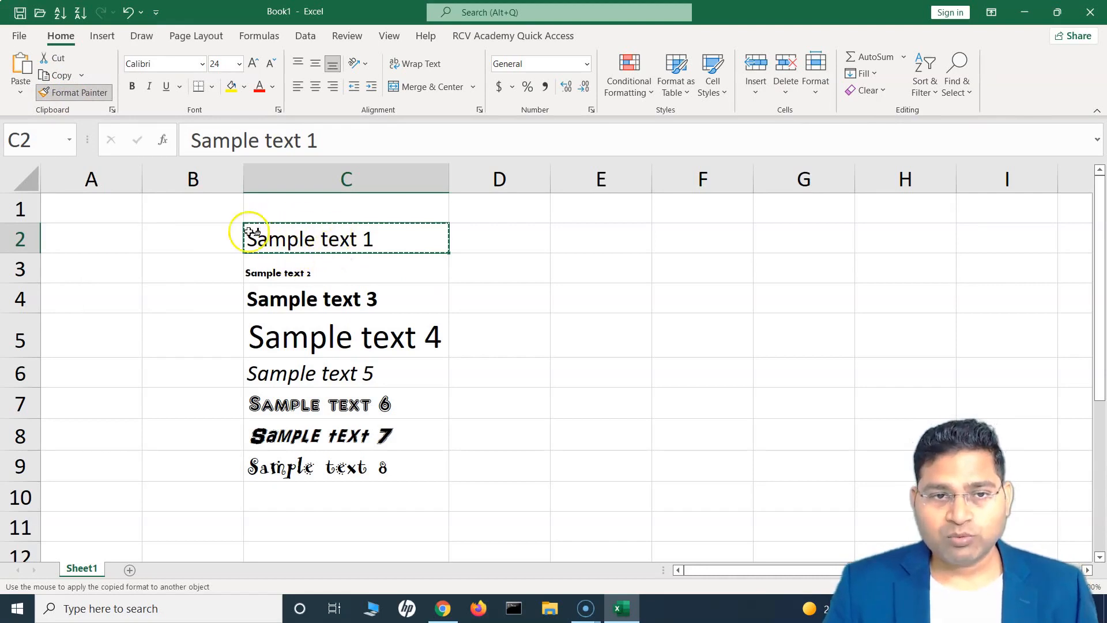
left_click(311, 243)
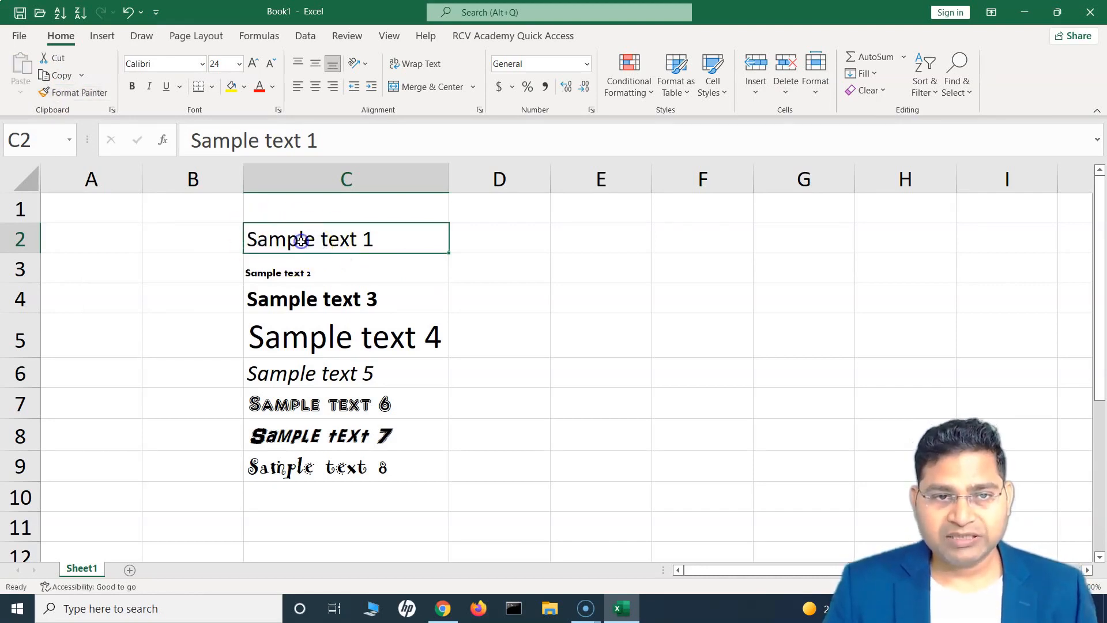
Copy the formatting of Sample text 1 in C2 to cell C3 and to cell C4 with Format Painter
left_click(80, 92)
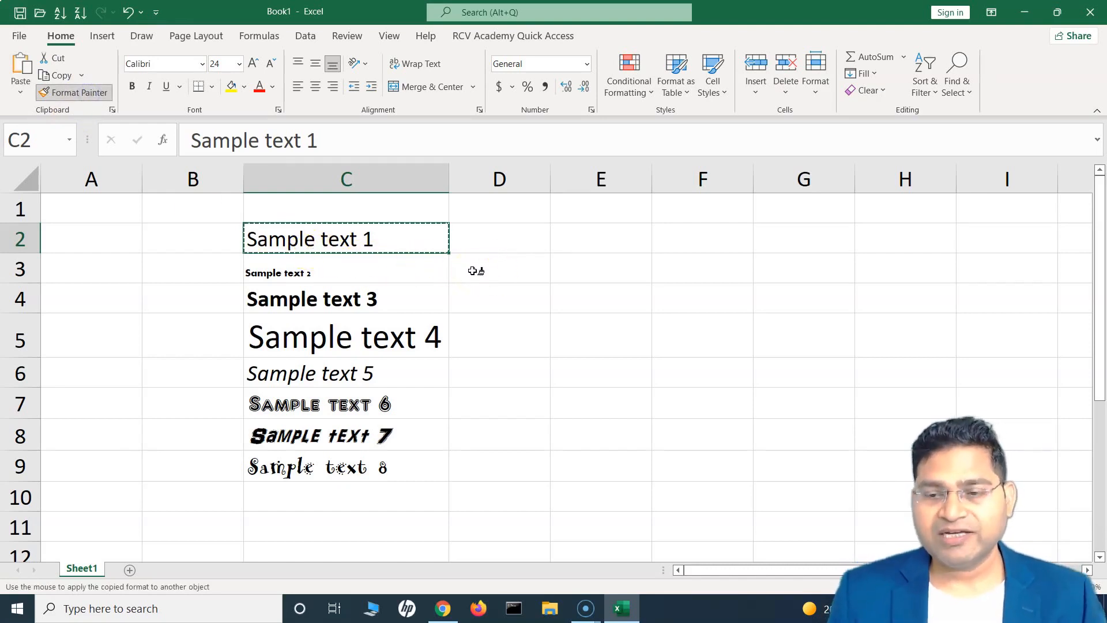
left_click(327, 270)
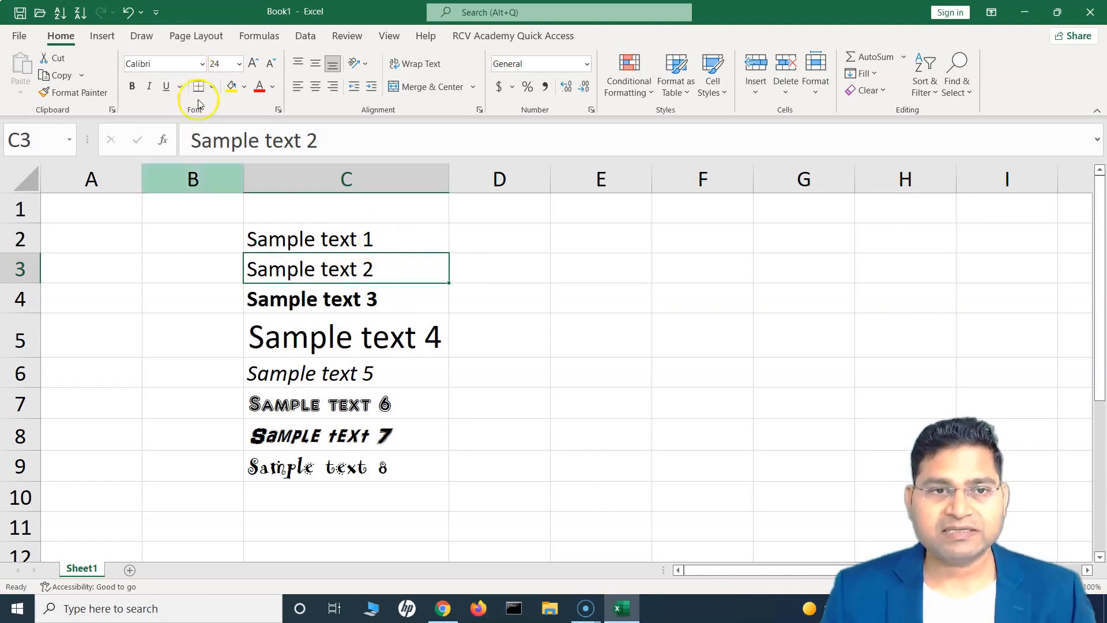
left_click(368, 242)
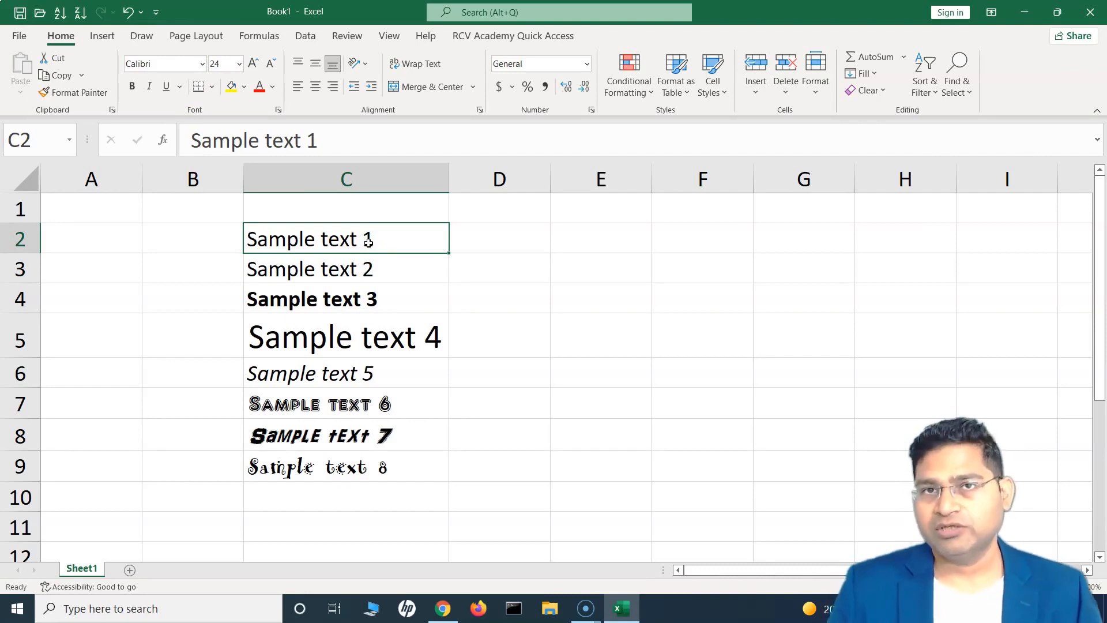
right_click(368, 242)
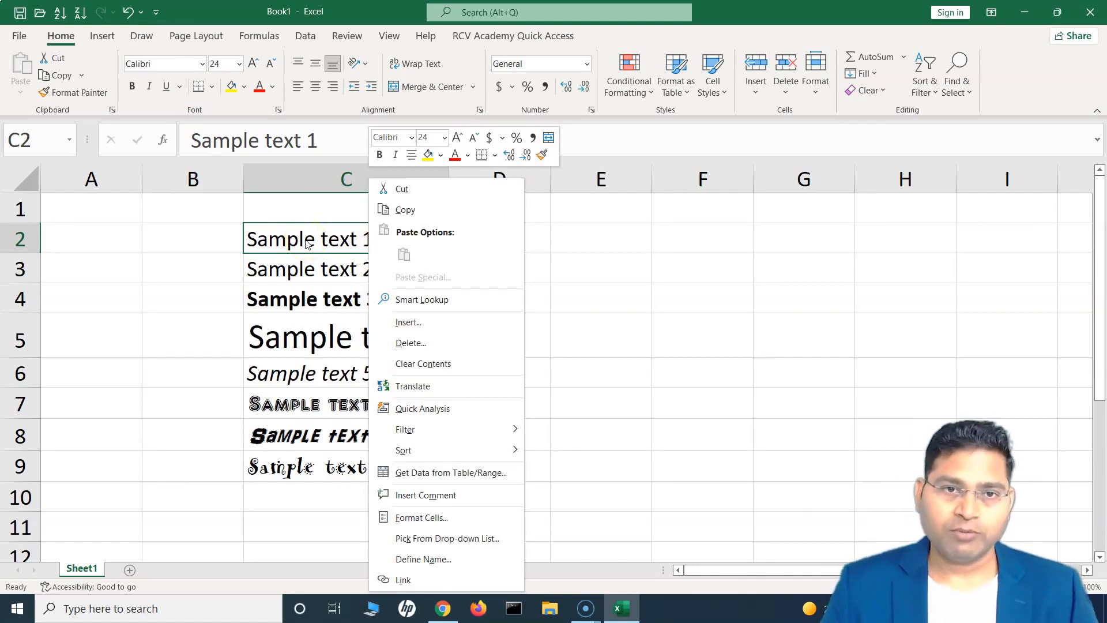
left_click(541, 158)
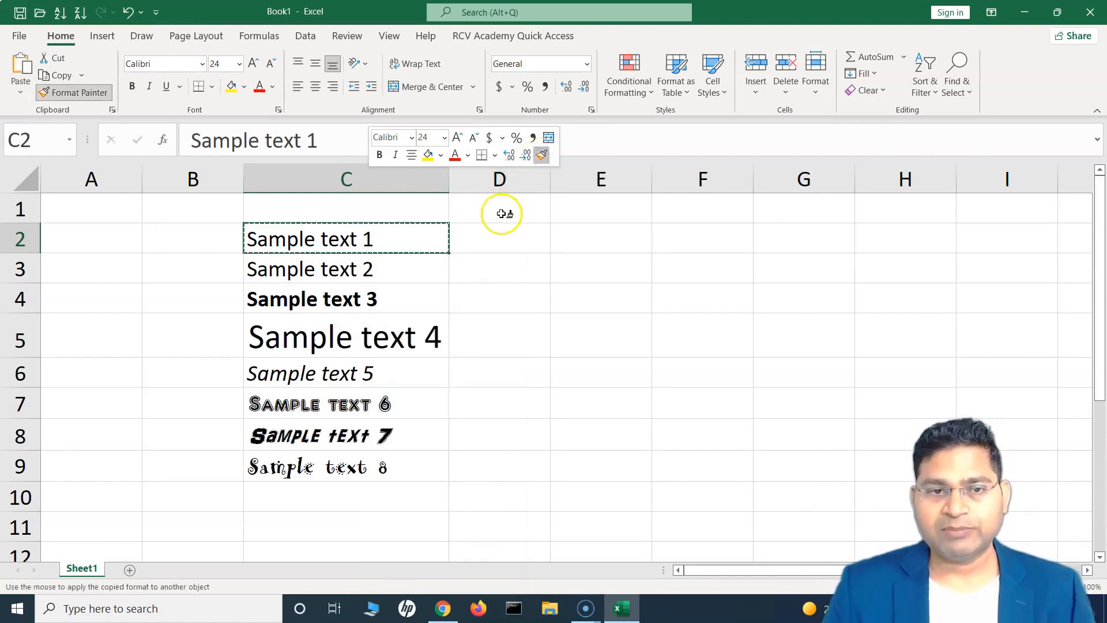
left_click(374, 297)
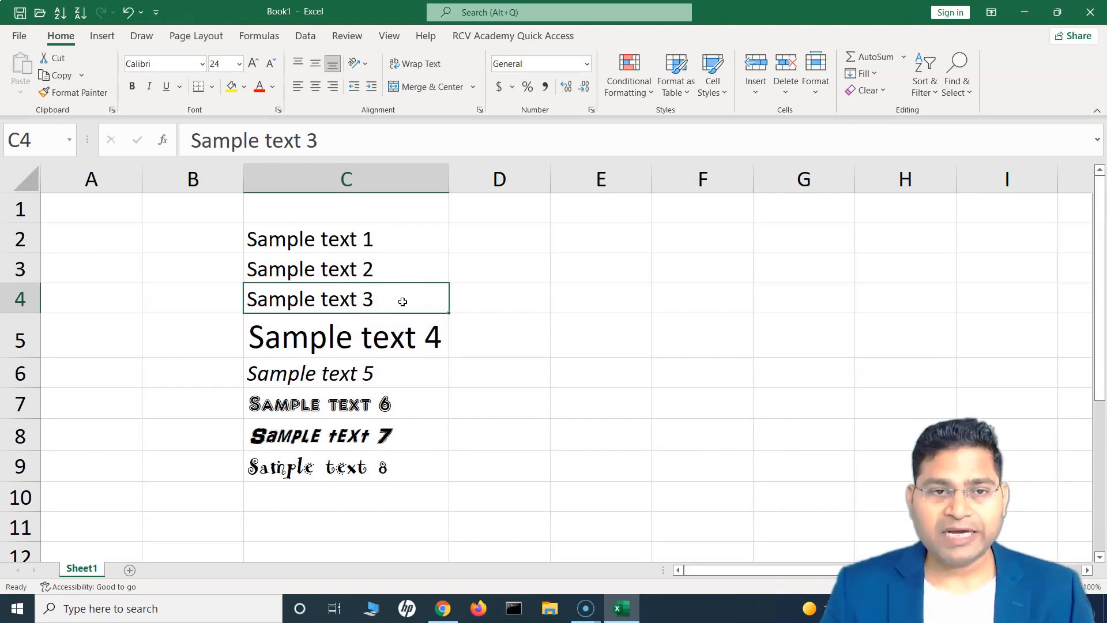
Apply the formatting of Sample text 3 in C4 to cells C5, C6 and C7 with Format Painter locked on
left_click(99, 94)
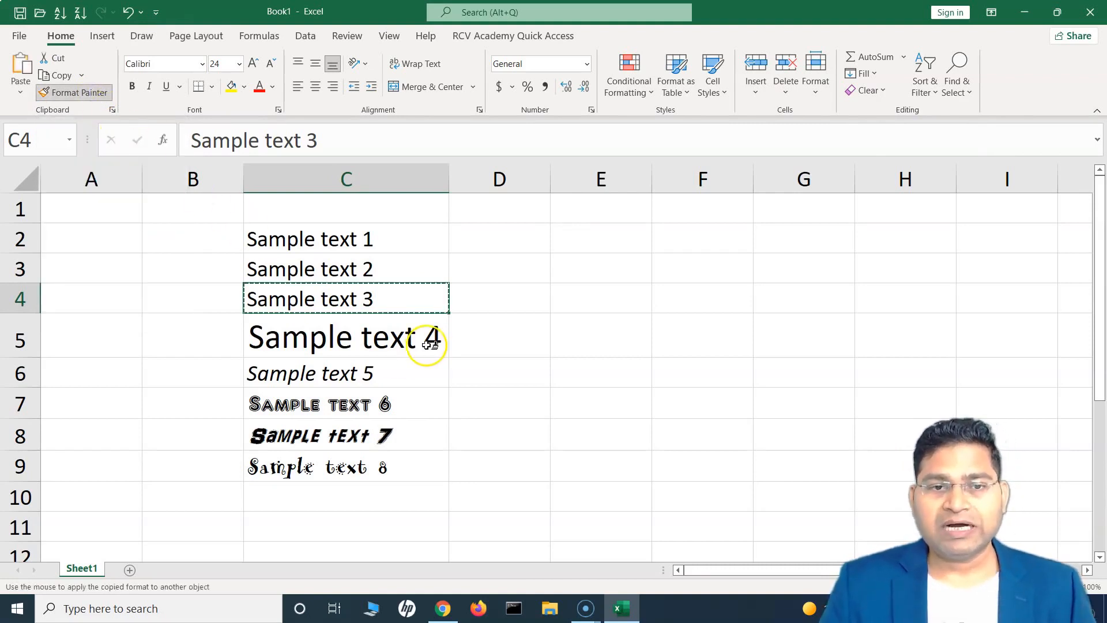
left_click(357, 339)
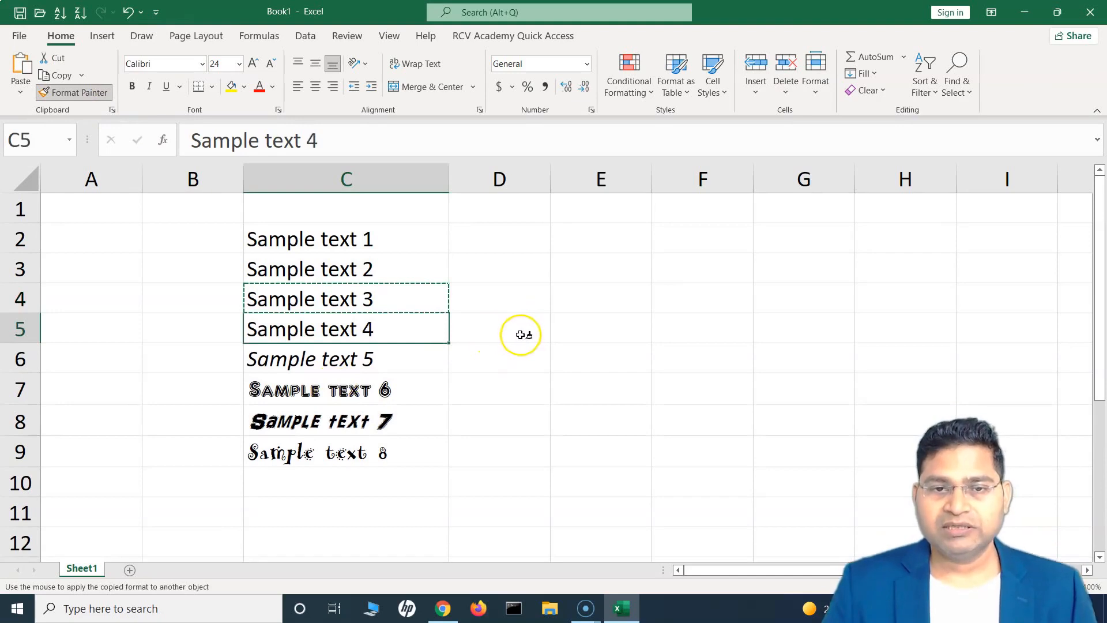
left_click(420, 358)
left_click(400, 393)
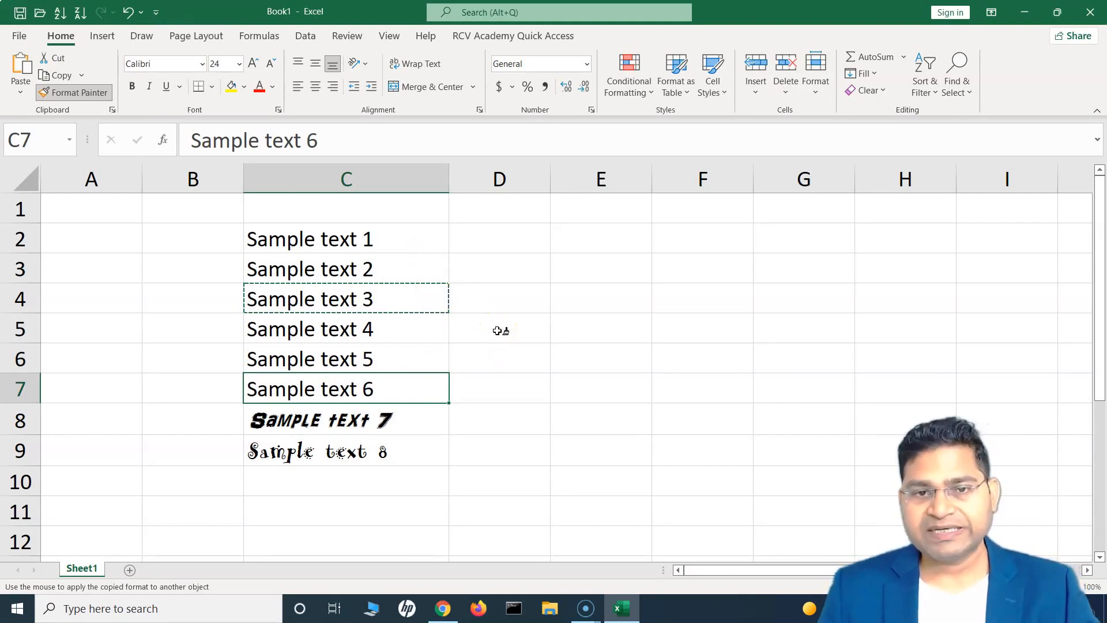
key("Escape")
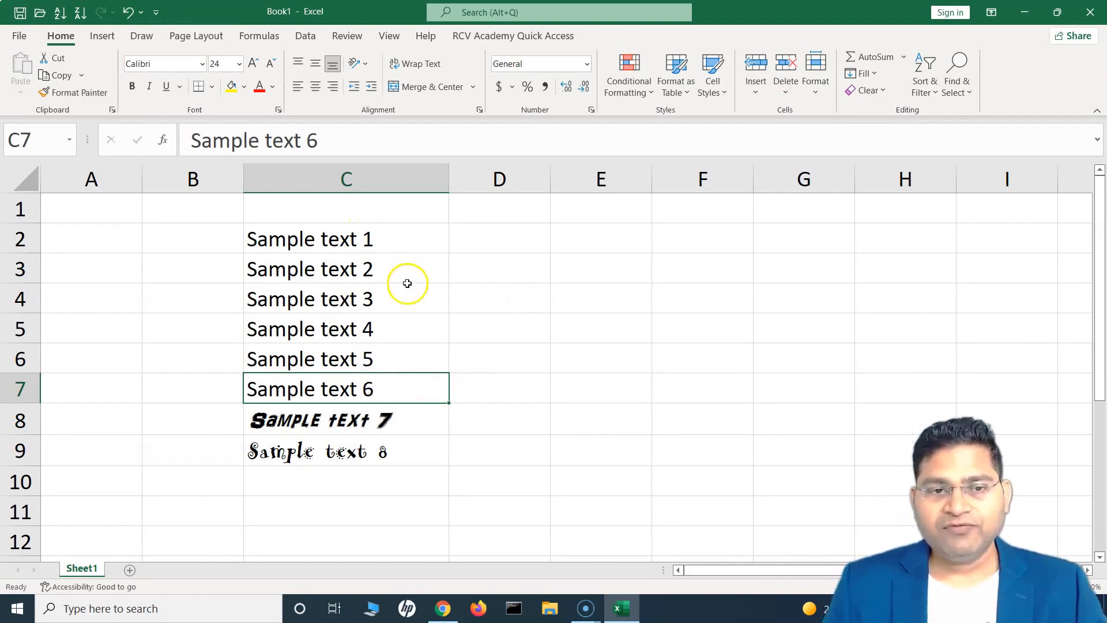
Copy cells C8:C9 into D8:E9 and autofit the widths of columns D and E
left_click(342, 425)
left_click_drag(378, 421, 376, 451)
key("ctrl+c")
left_click_drag(476, 413, 620, 447)
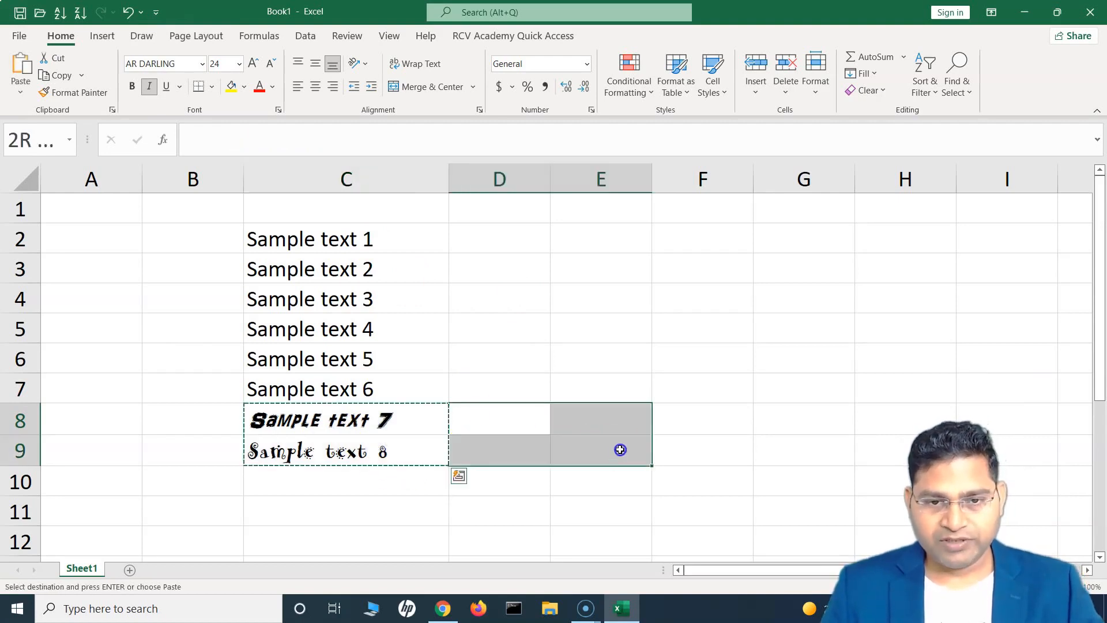
key("ctrl+v")
left_click_drag(332, 416, 687, 468)
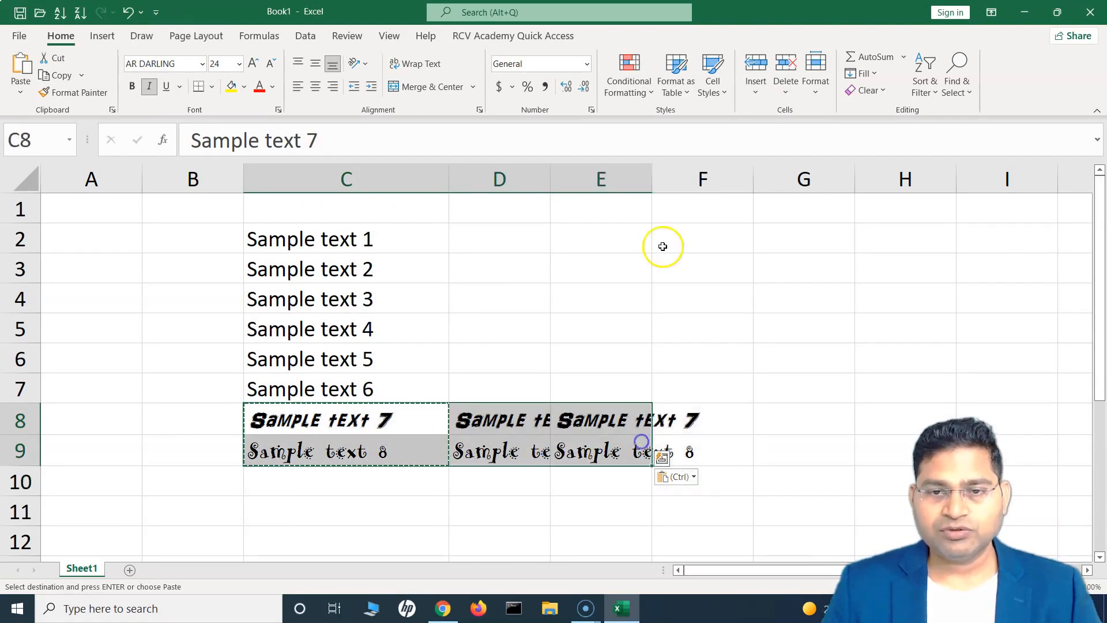
double_click(651, 178)
double_click(550, 181)
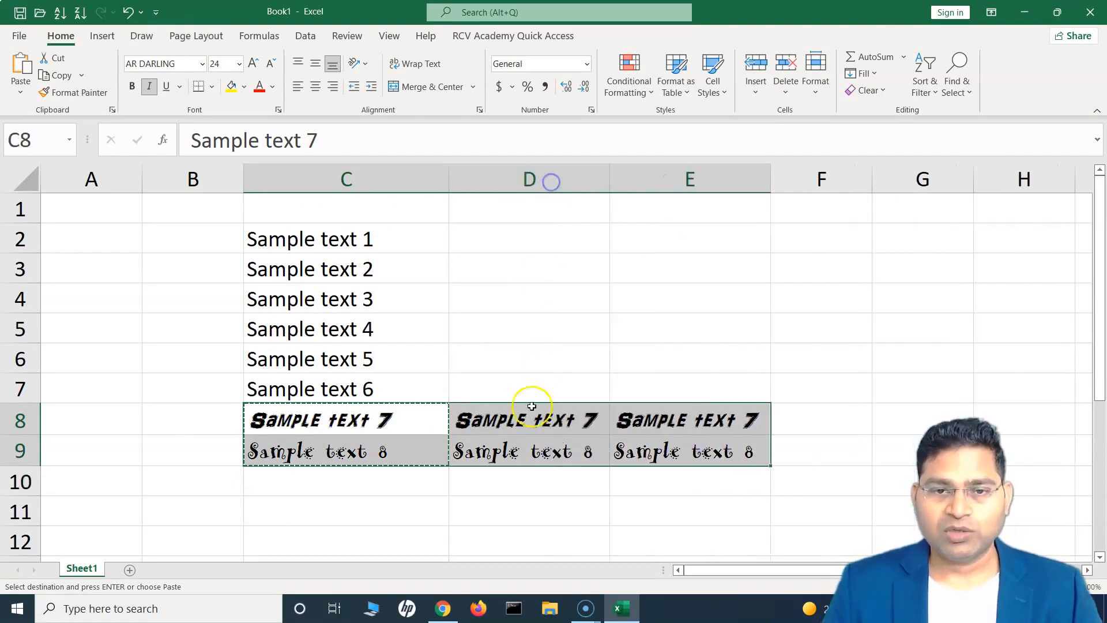
Apply the formatting of Sample text 6 in C7 to the range C8:E9 with Format Painter
left_click(323, 386)
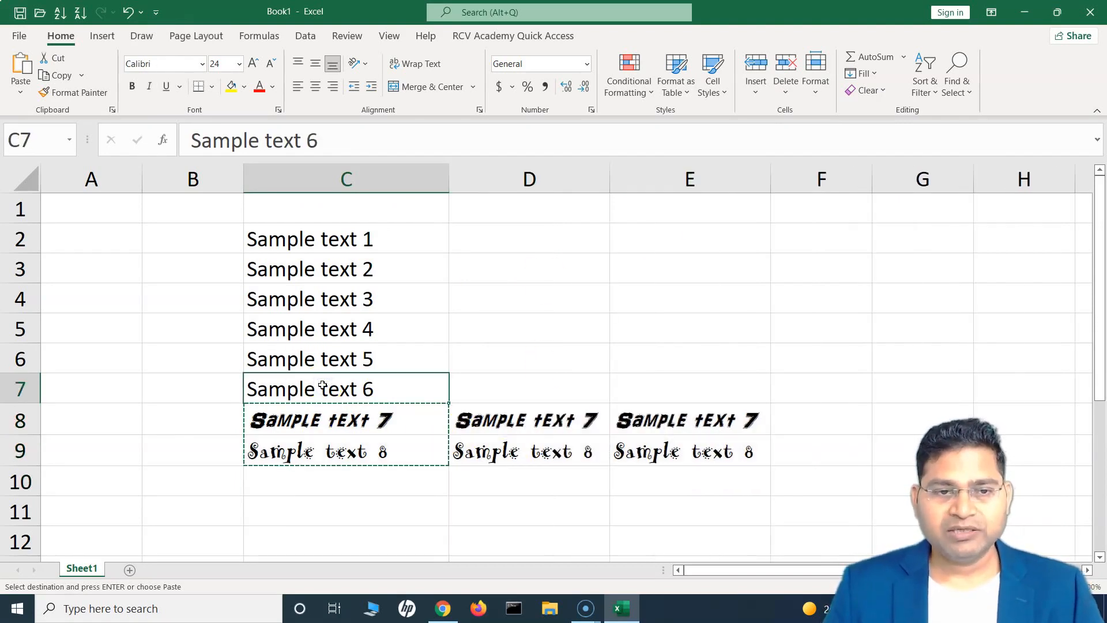
right_click(323, 385)
left_click(496, 155)
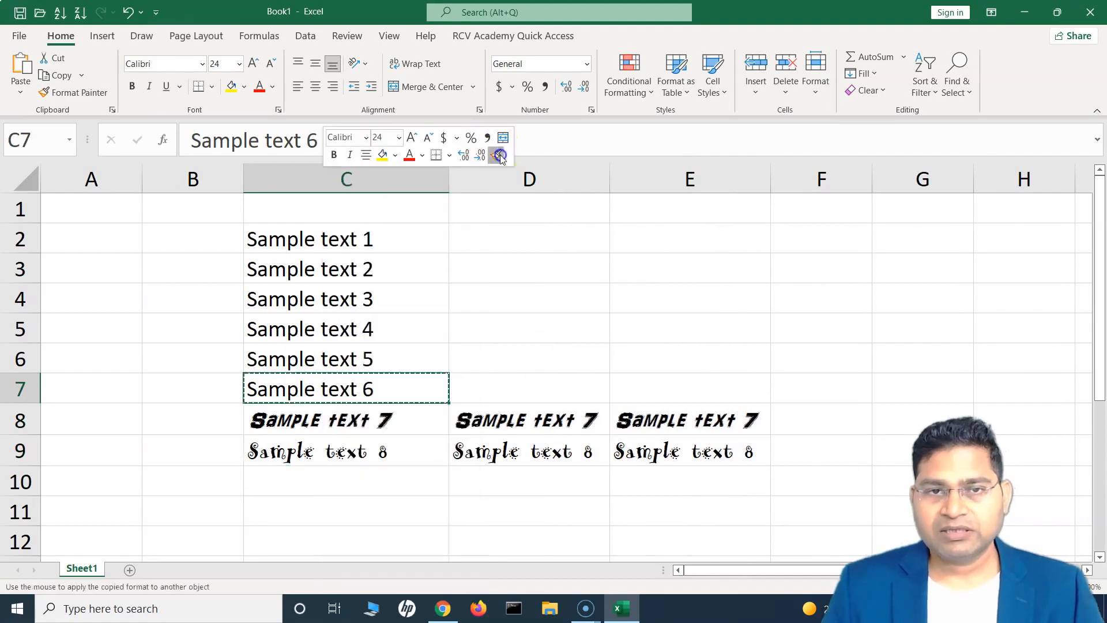
mouse_move(340, 422)
left_mouse_down()
mouse_move(481, 421)
mouse_move(698, 456)
left_mouse_up()
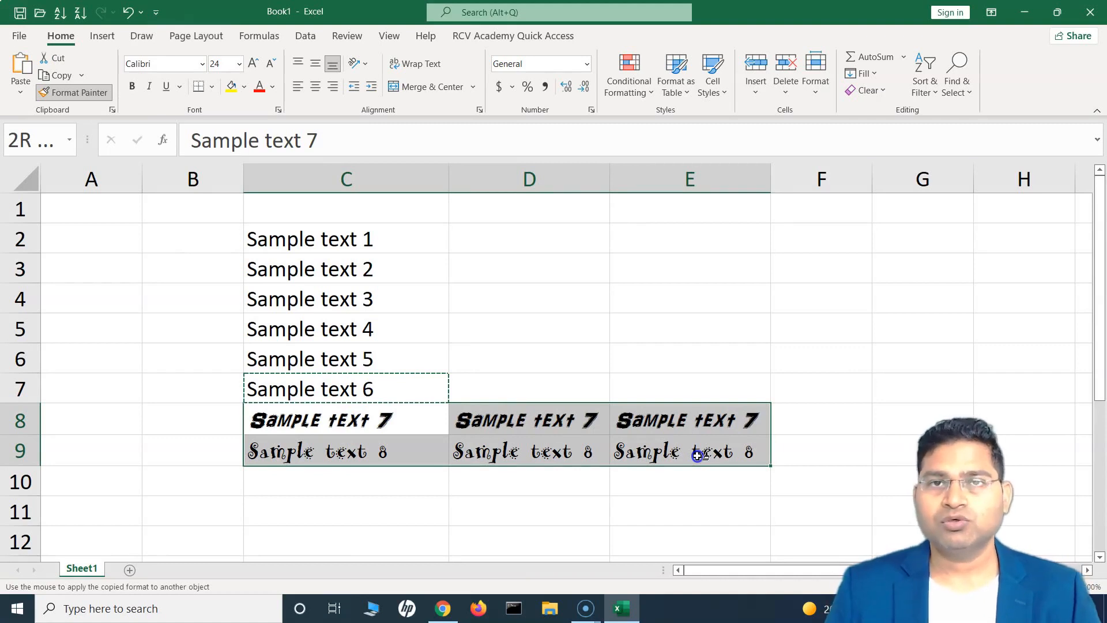
left_click_drag(698, 455, 697, 455)
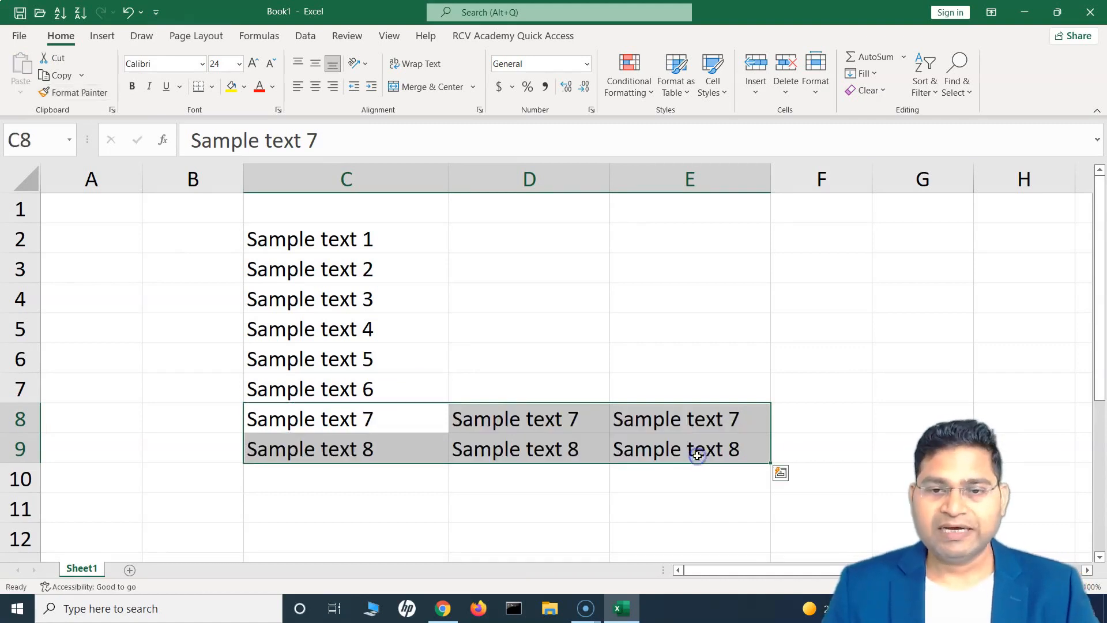